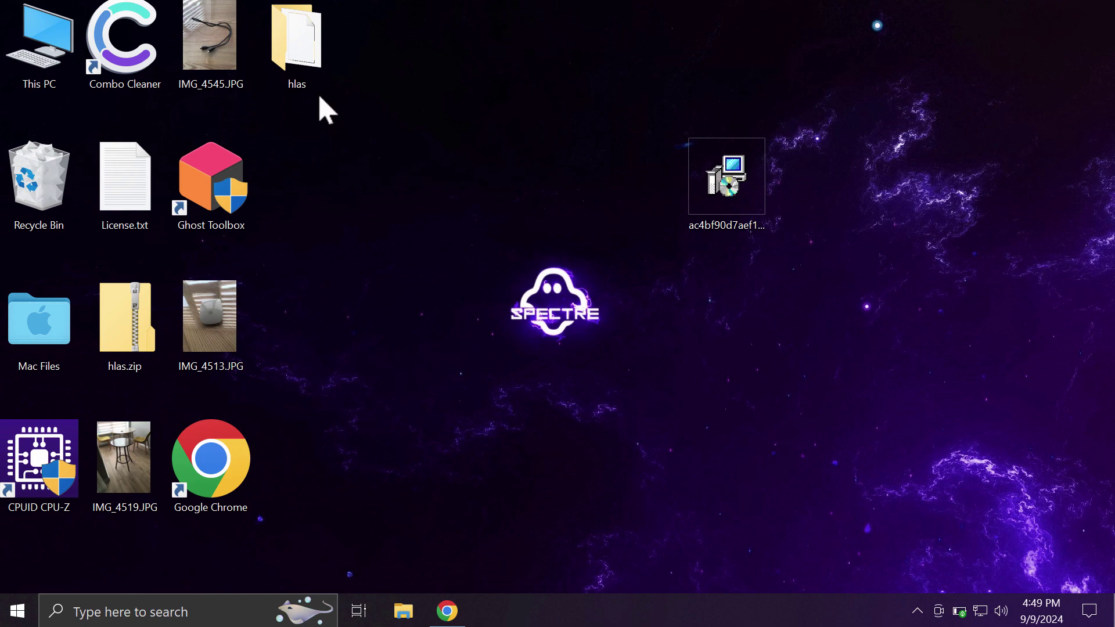
# View the photos IMG_4513.JPG, IMG_4519.JPG and IMG_4545.JPG in turn, closing each
pyautogui.doubleClick(235, 355)
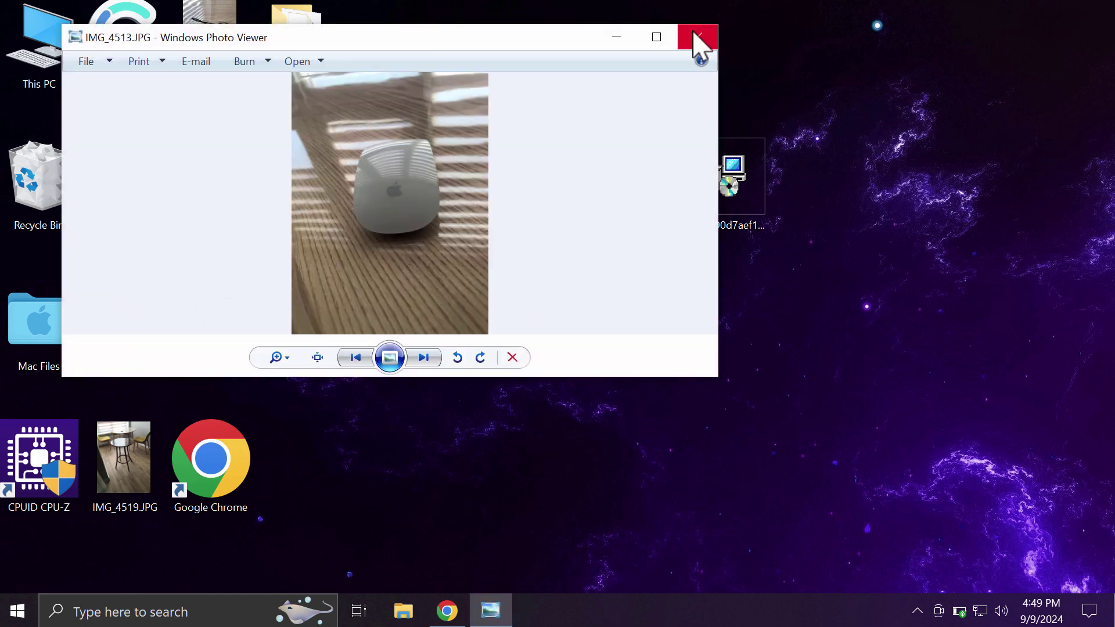
pyautogui.click(698, 38)
pyautogui.doubleClick(123, 484)
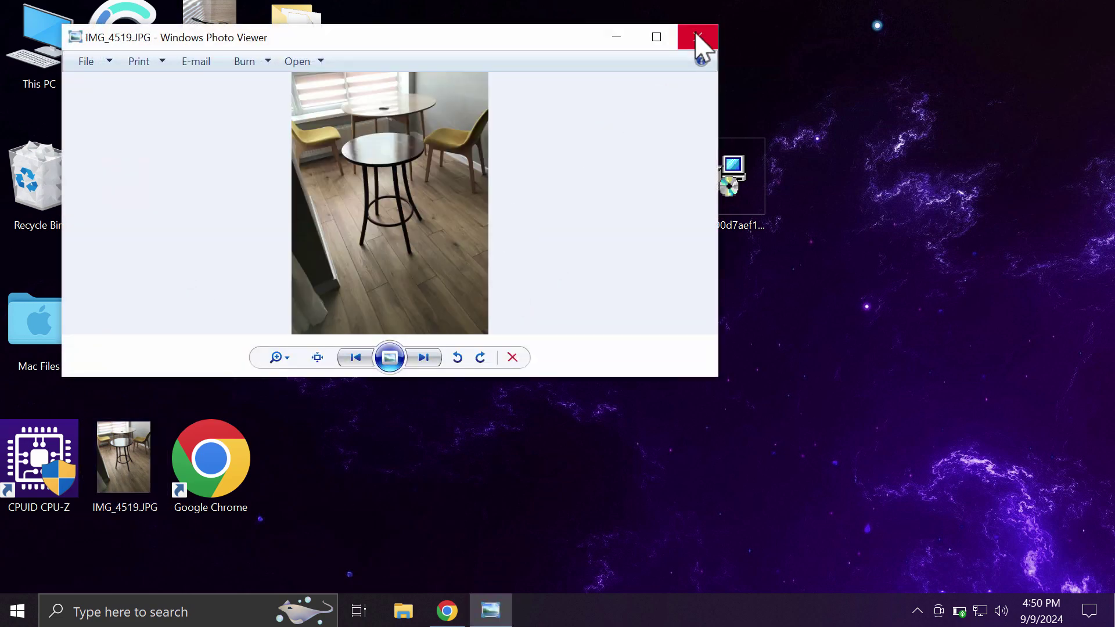
pyautogui.click(701, 46)
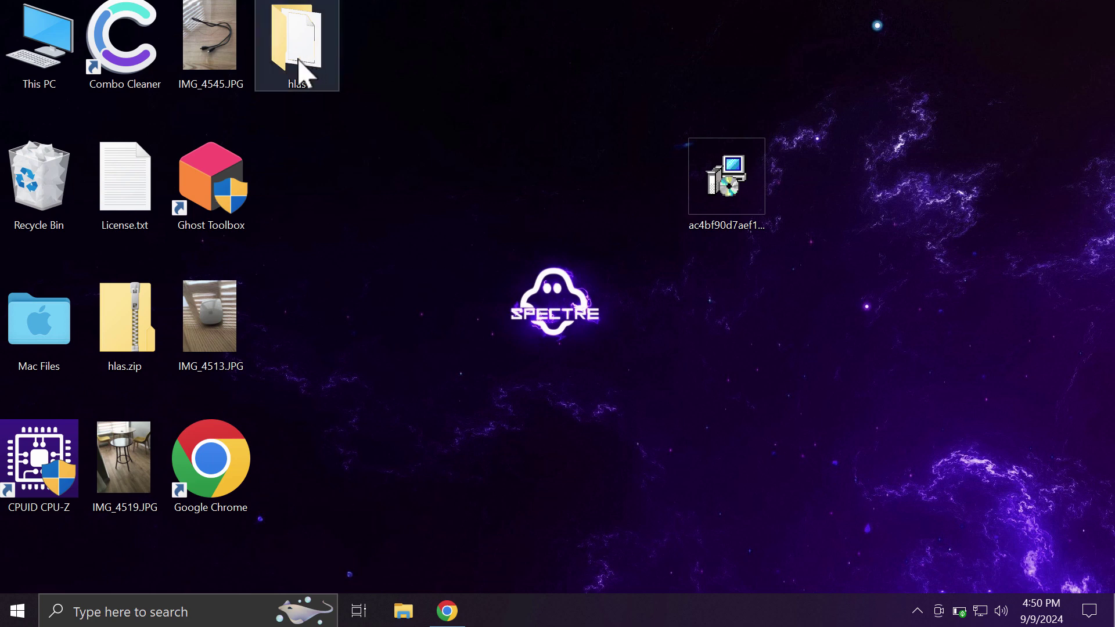
pyautogui.doubleClick(223, 52)
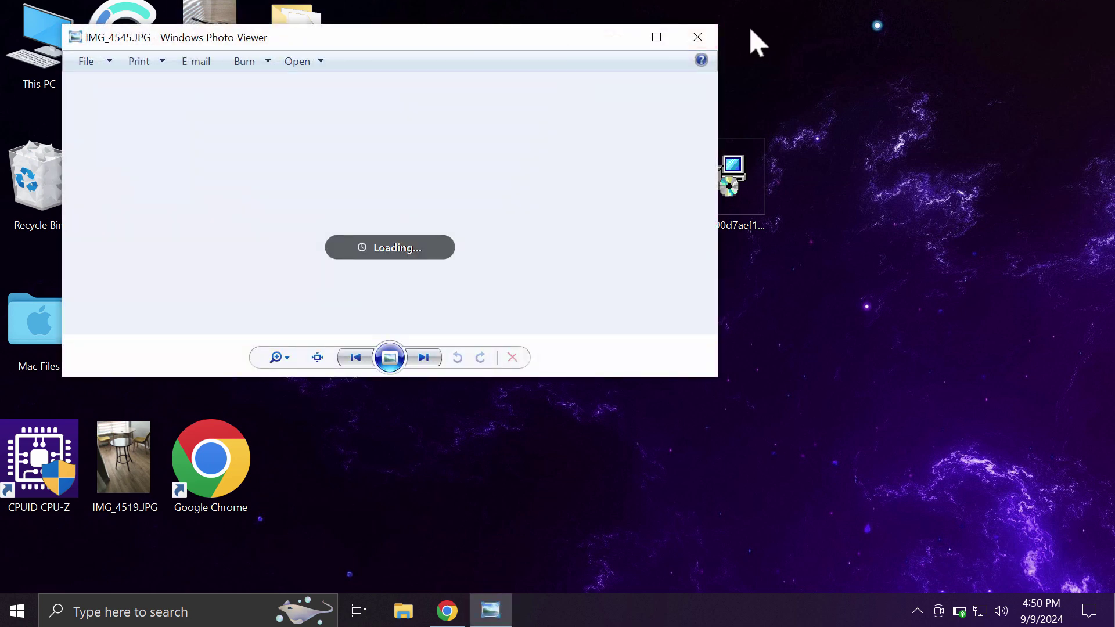
pyautogui.click(697, 39)
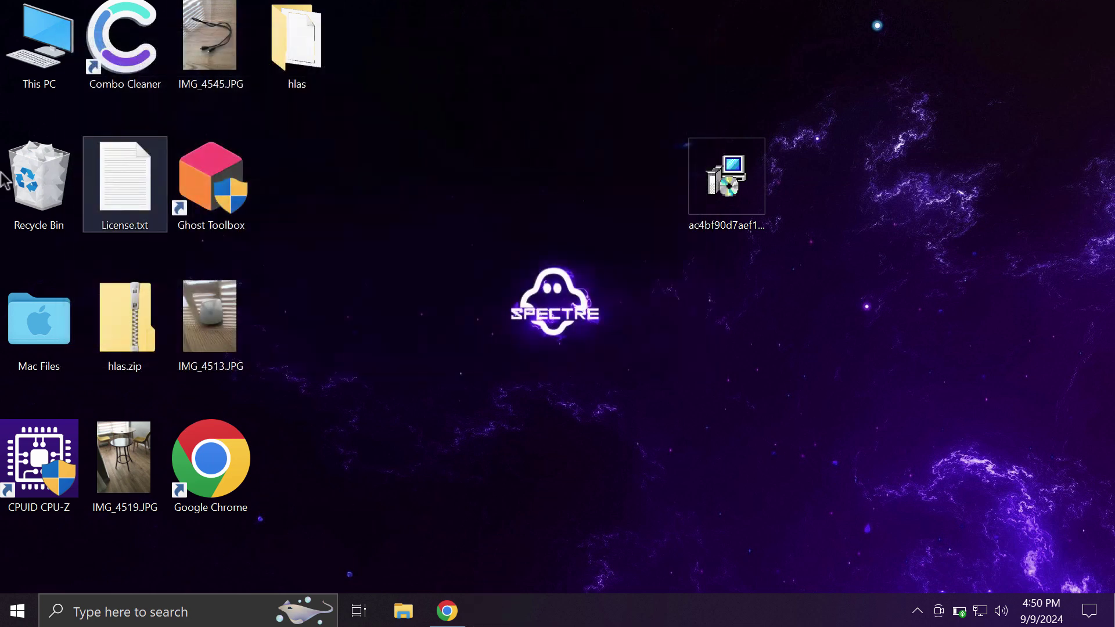
# Read License.txt, close it, and sign out of Windows from the Start menu
pyautogui.doubleClick(150, 182)
pyautogui.click(968, 118)
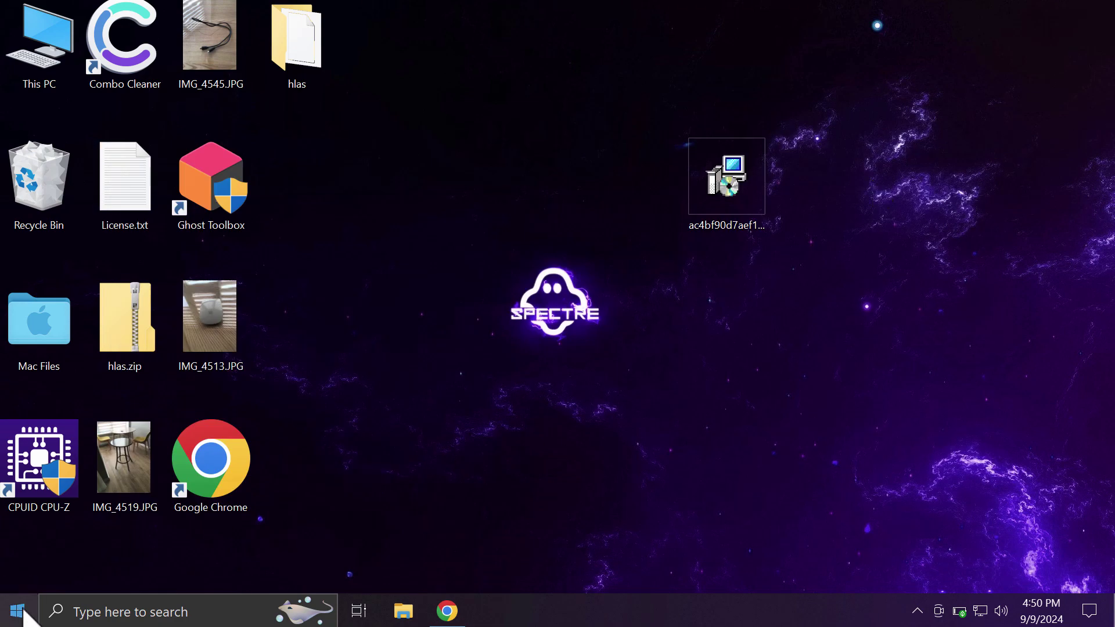
pyautogui.rightClick(24, 613)
pyautogui.click(358, 470)
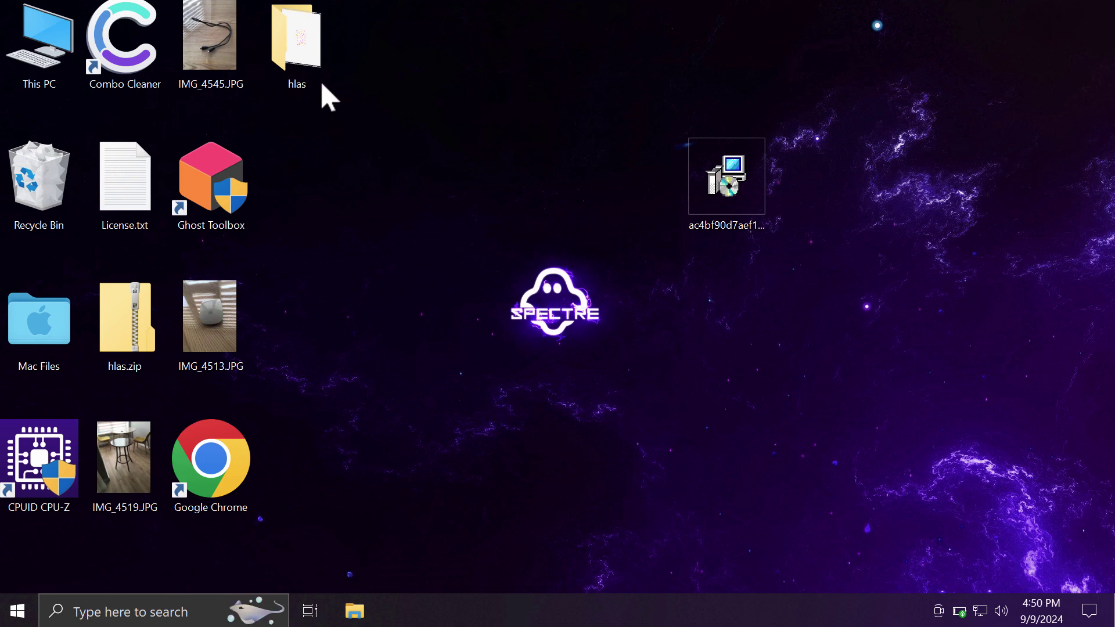
# Try opening two .hlas files, including hlas.zip.hlas, and dismiss each cannot-open message
pyautogui.click(290, 78)
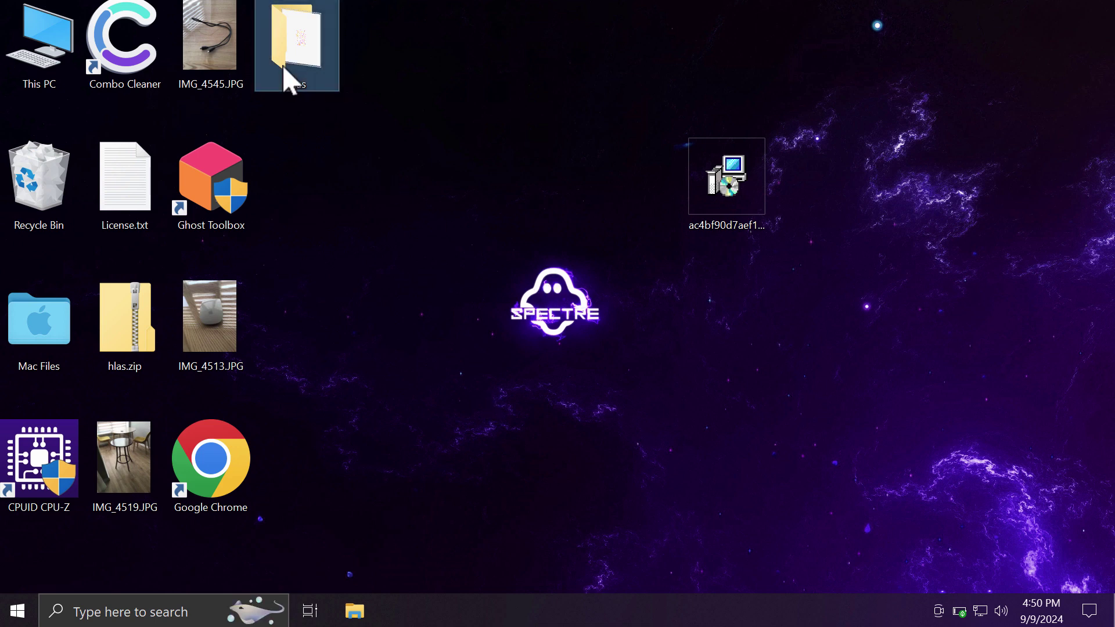
pyautogui.click(423, 88)
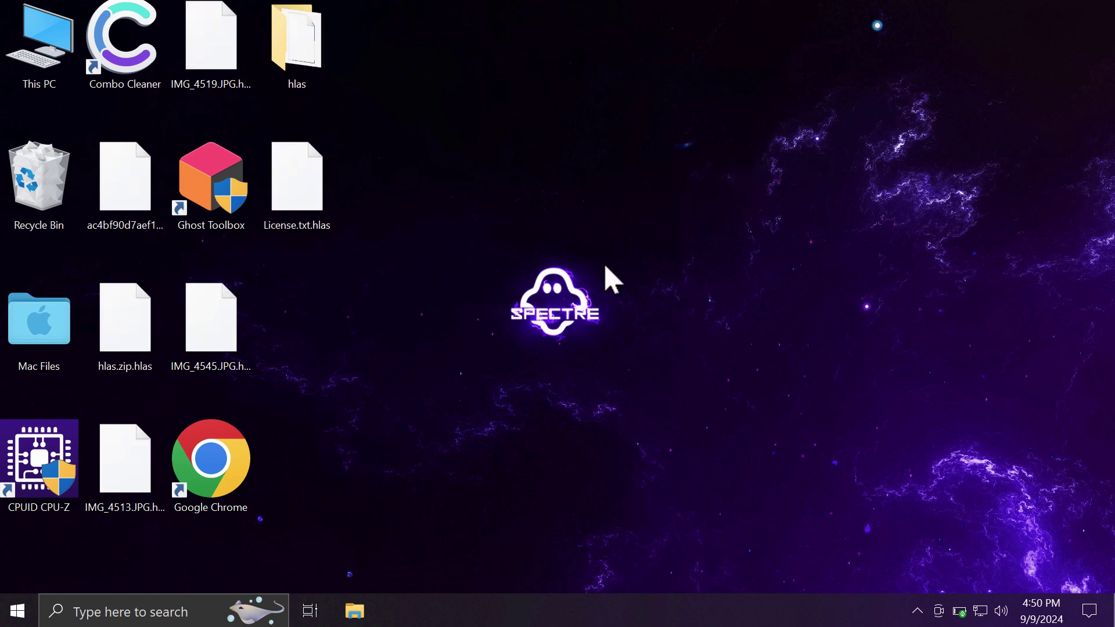
pyautogui.doubleClick(302, 186)
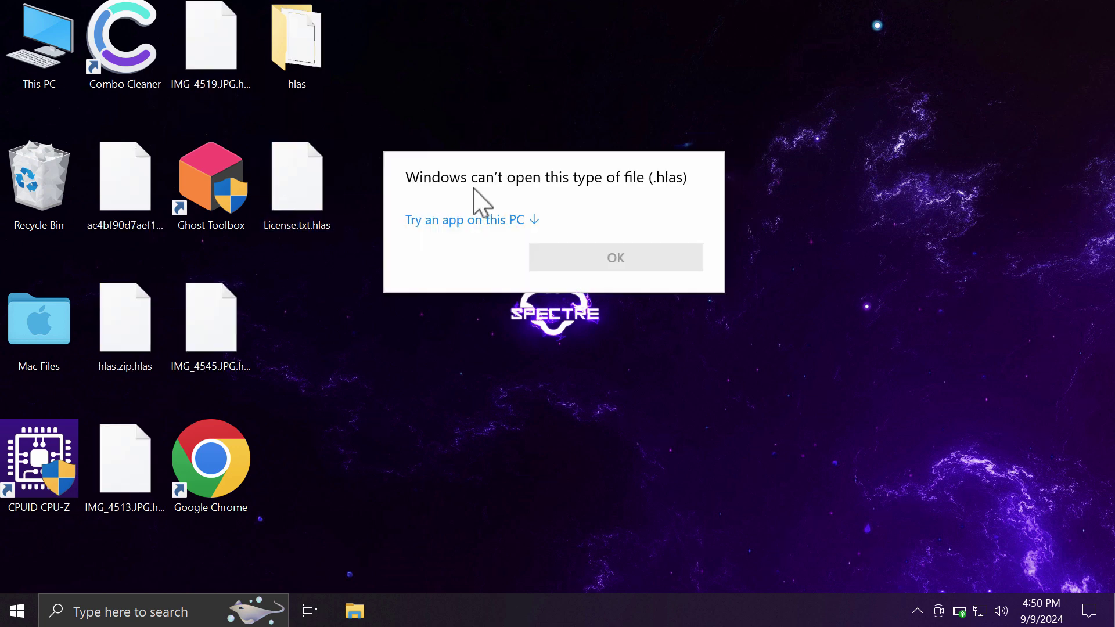
pyautogui.press('Escape')
pyautogui.doubleClick(144, 313)
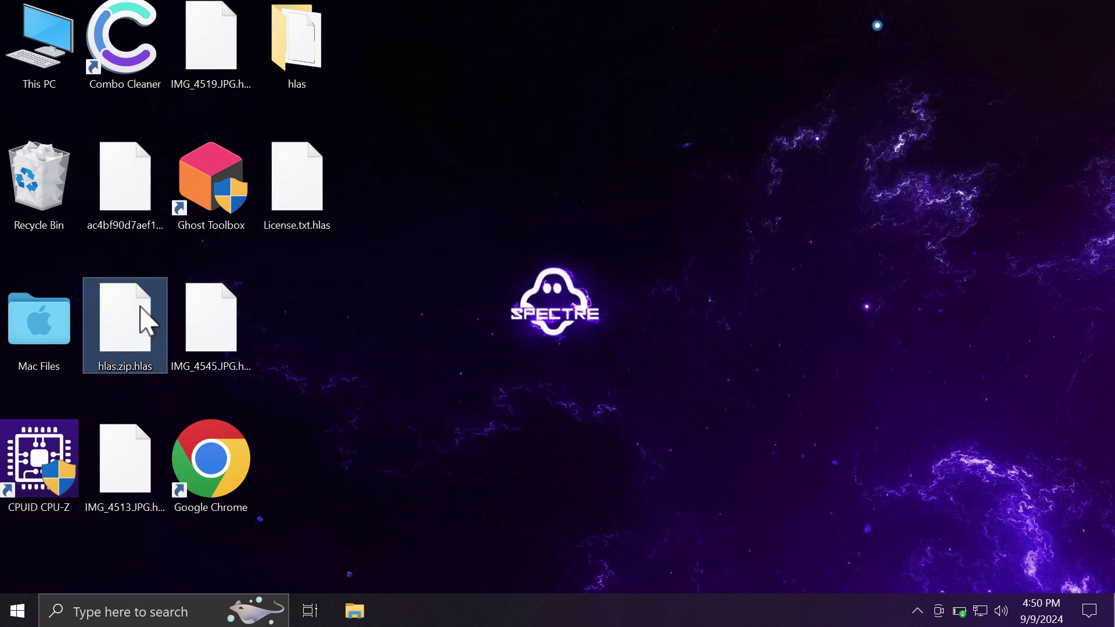
pyautogui.press('Escape')
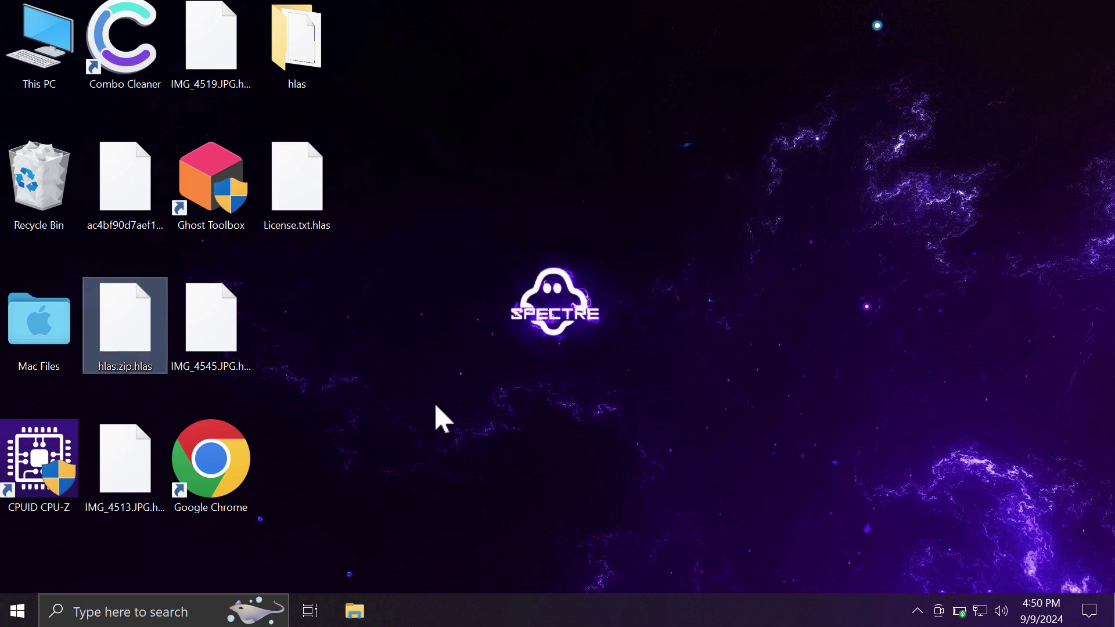
# Launch Chrome, load combocleaner.com, and minimize the browser
pyautogui.doubleClick(226, 462)
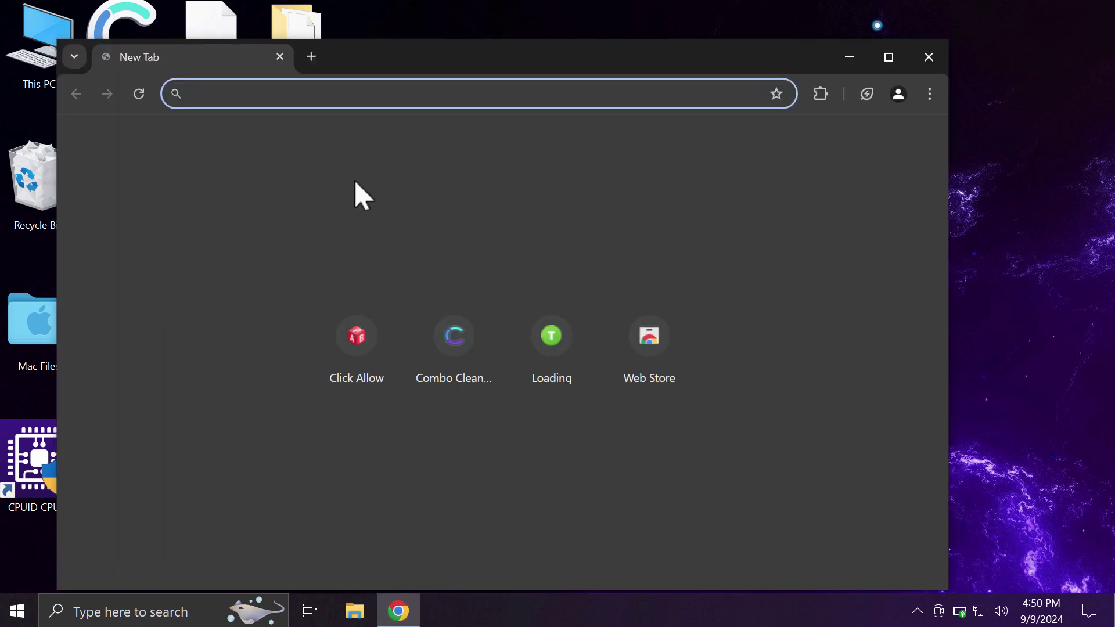
pyautogui.write('c')
pyautogui.press('Return')
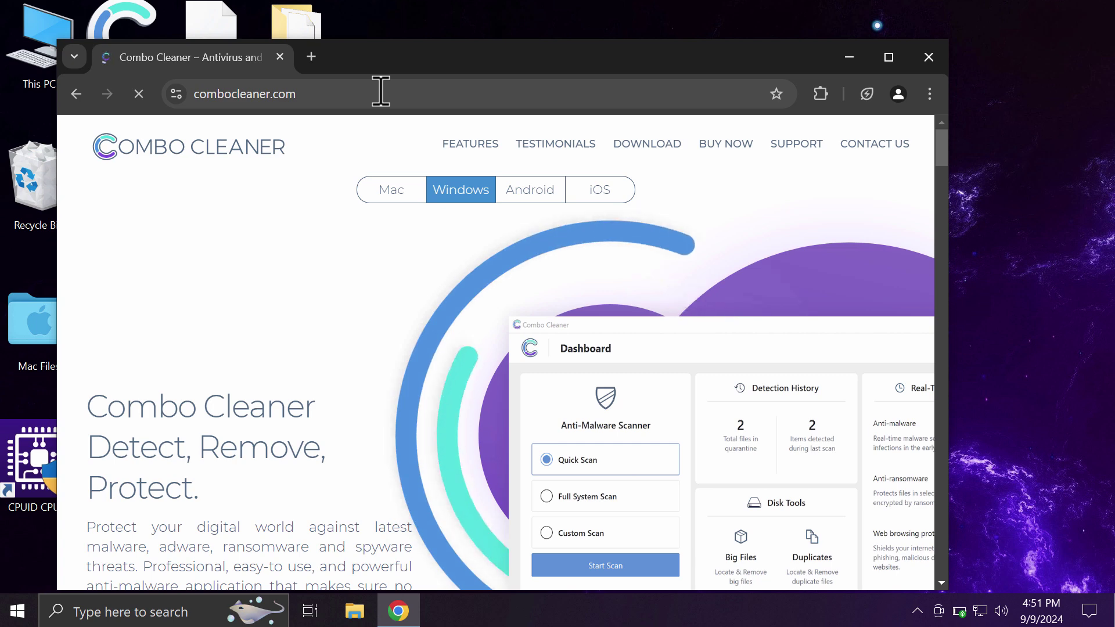
pyautogui.click(847, 59)
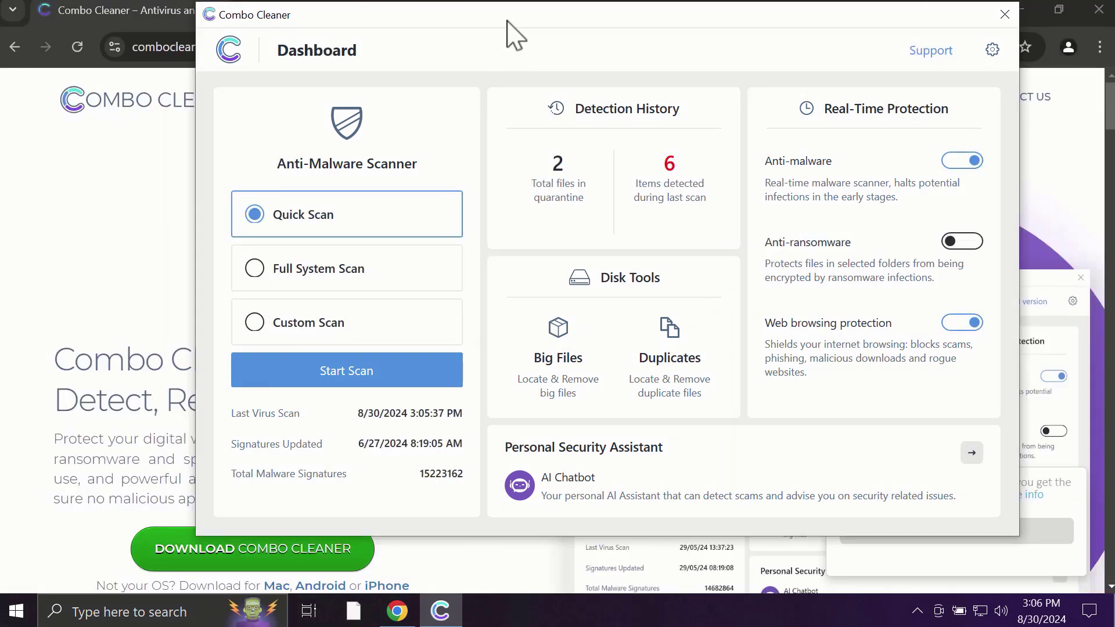
# Drag the Combo Cleaner window aside to reveal the combocleaner.com page
pyautogui.moveTo(507, 35); pyautogui.dragTo(485, 51)
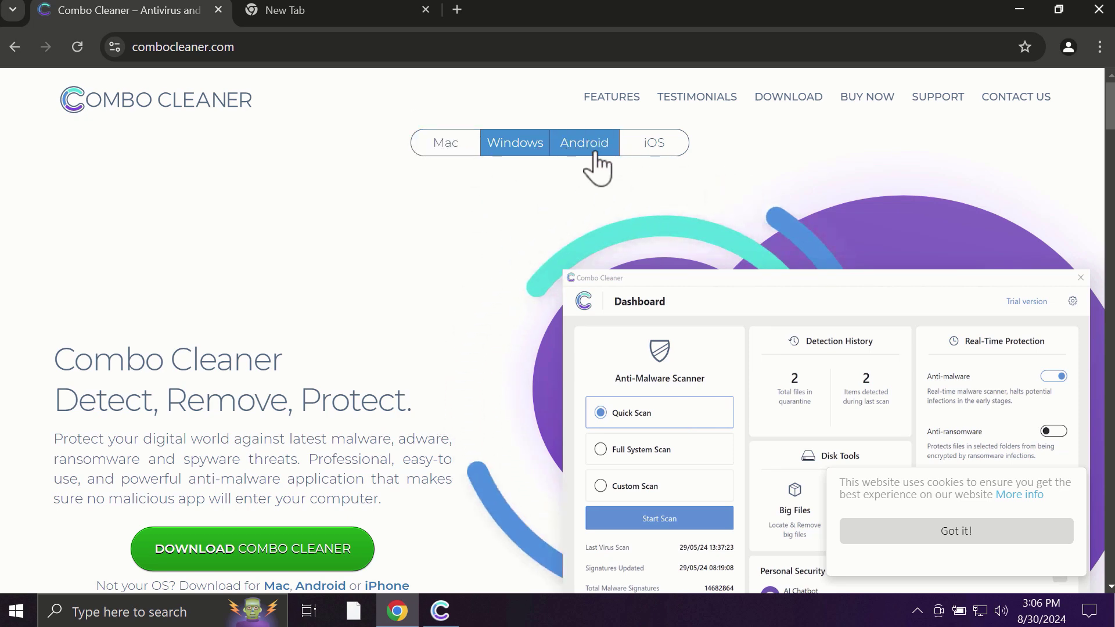
# Bring Combo Cleaner forward, run a Quick Scan, and dismiss the backup reminder
pyautogui.click(441, 611)
pyautogui.click(397, 378)
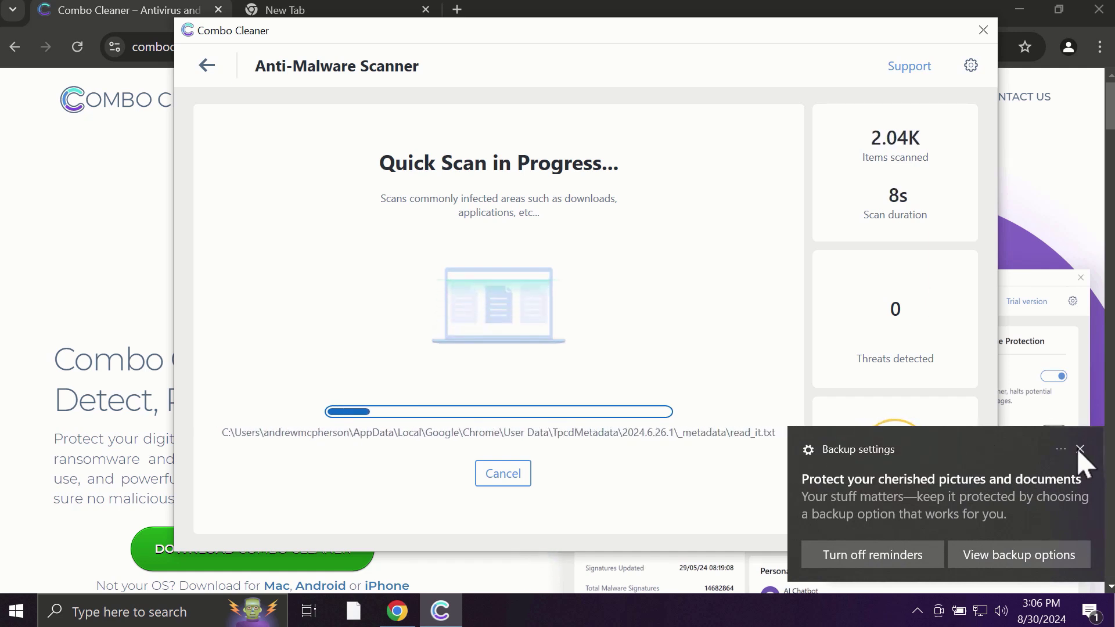
pyautogui.click(1080, 450)
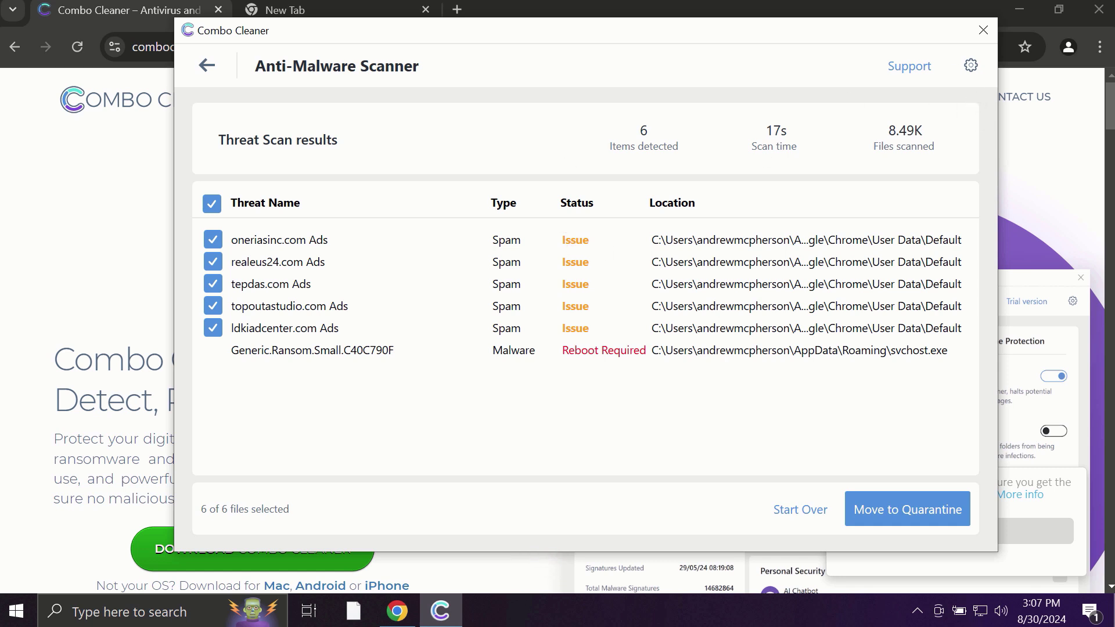
# Open Combo Cleaner's Settings on the Anti-Ransomware protection page
pyautogui.click(971, 65)
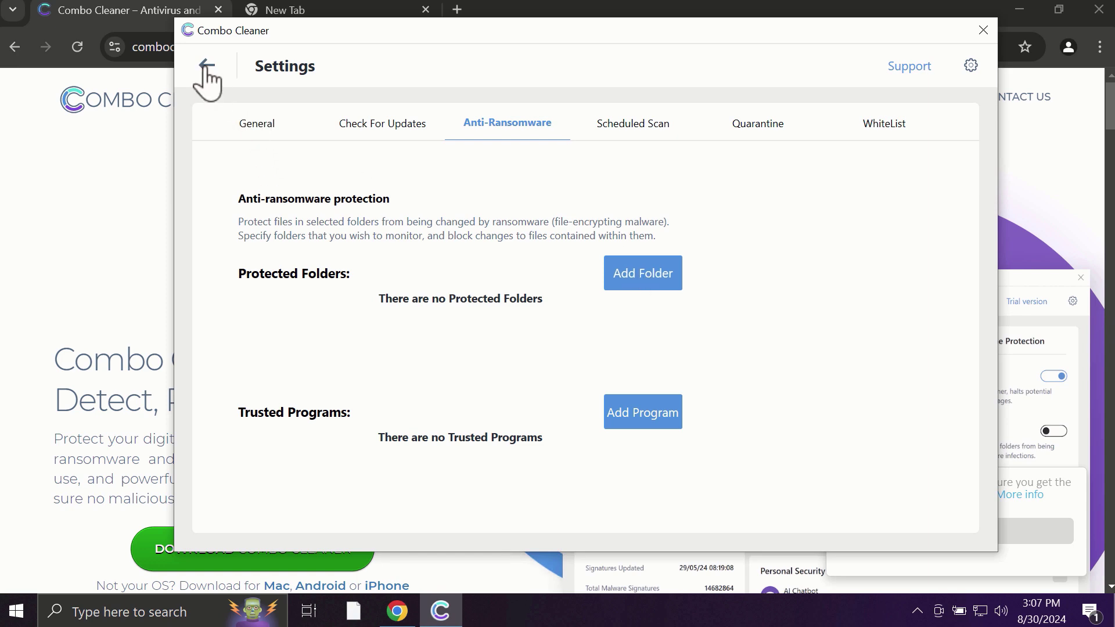
# Go back from Settings to the Combo Cleaner dashboard
pyautogui.click(207, 67)
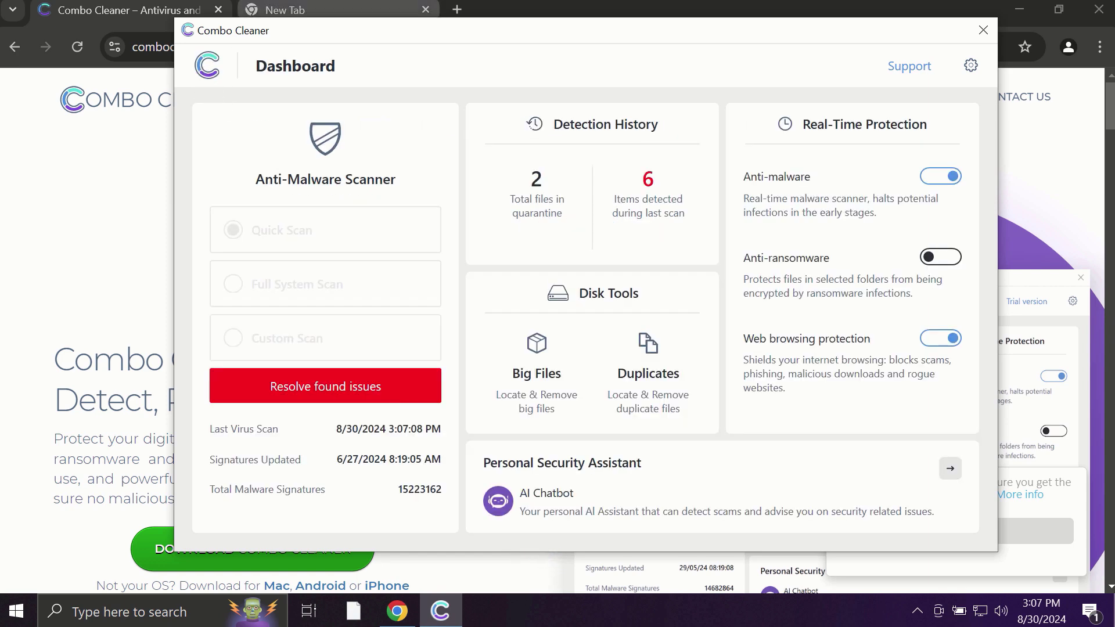